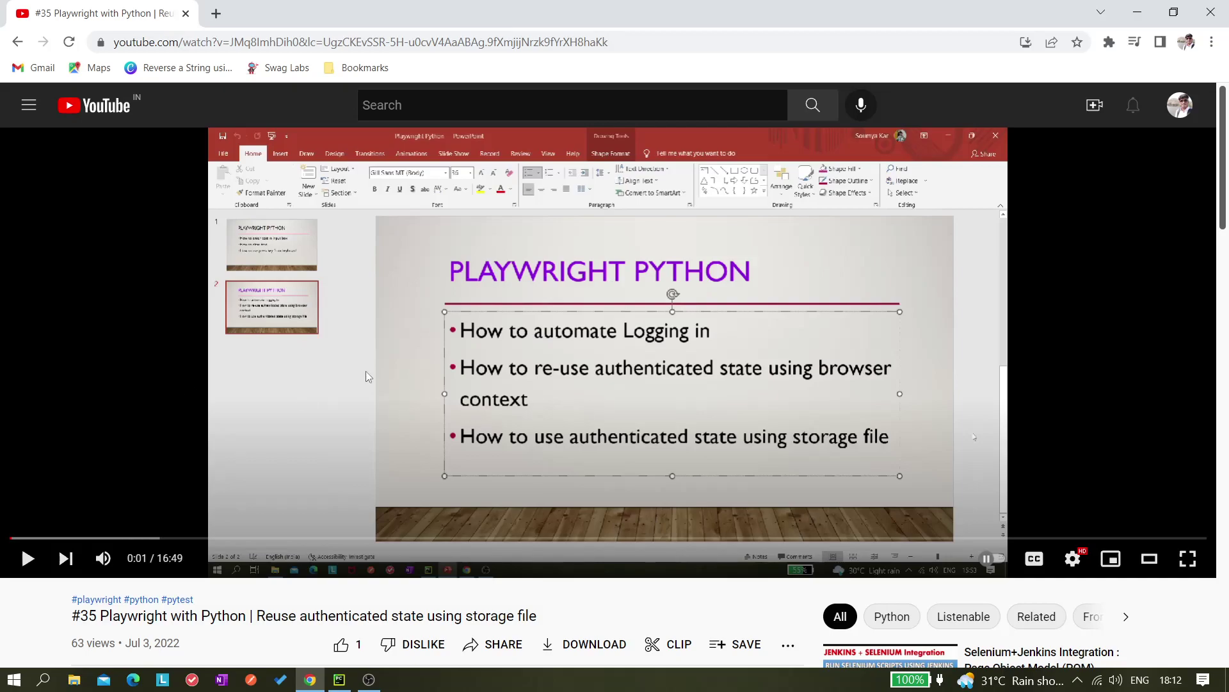
Step: Open state.json in its own tab to inspect the saved login cookies
click(338, 680)
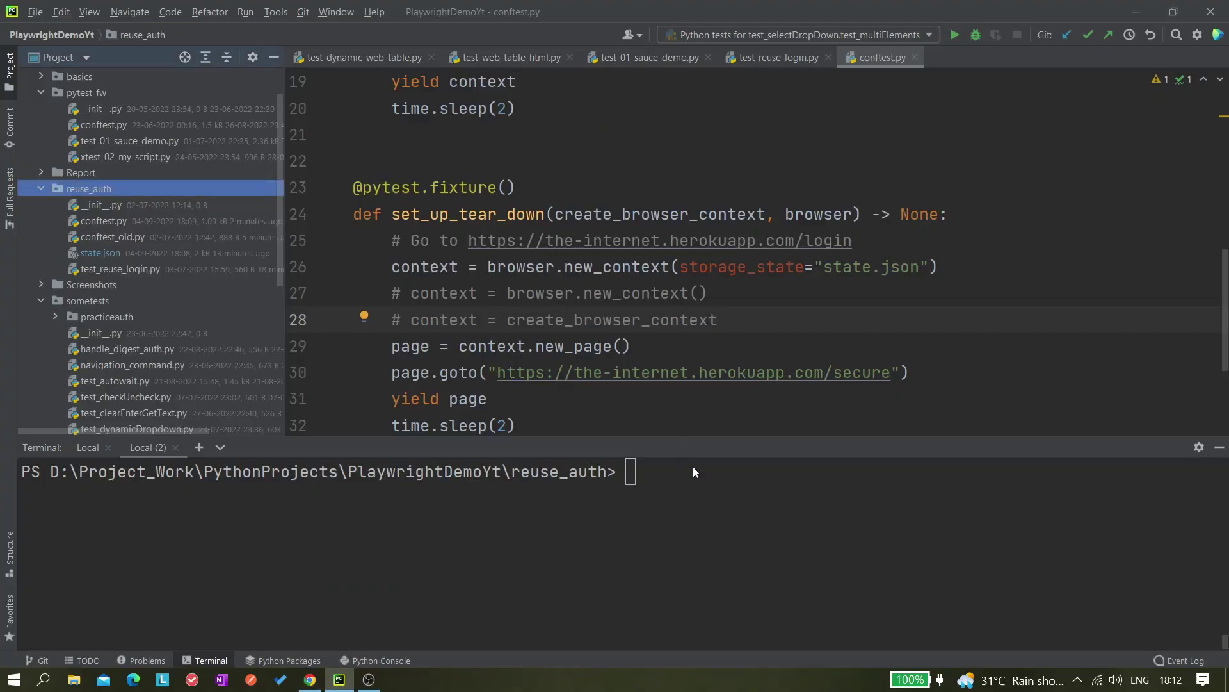
click(635, 471)
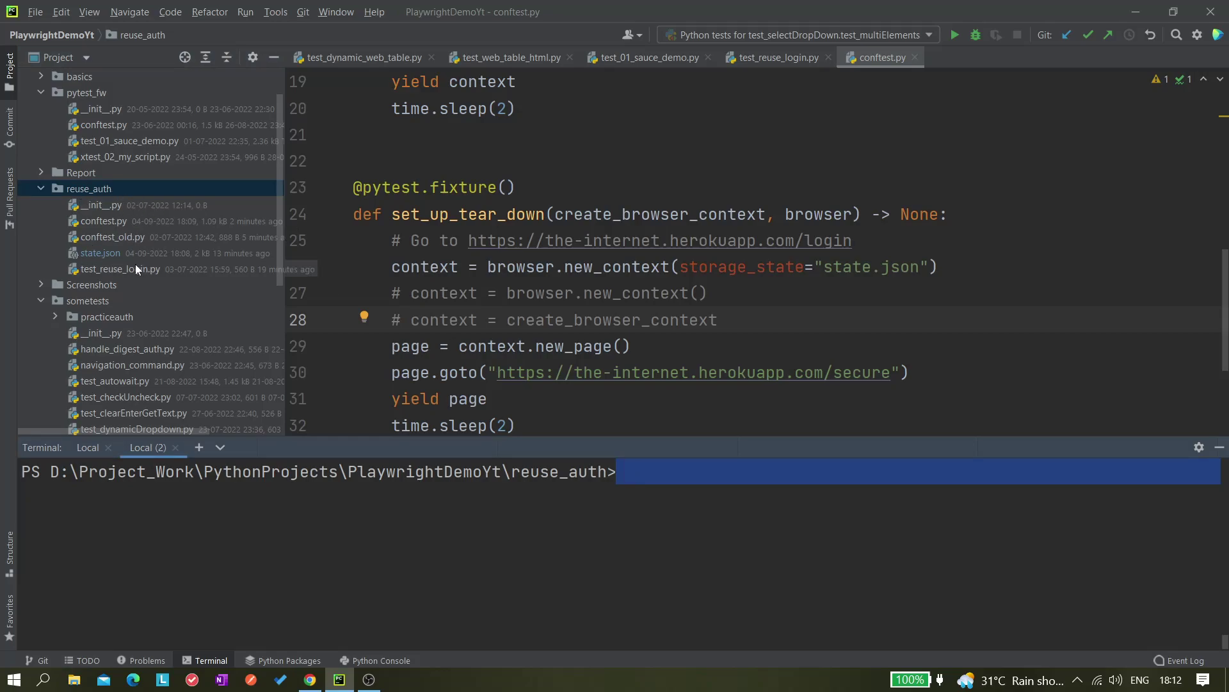
click(102, 248)
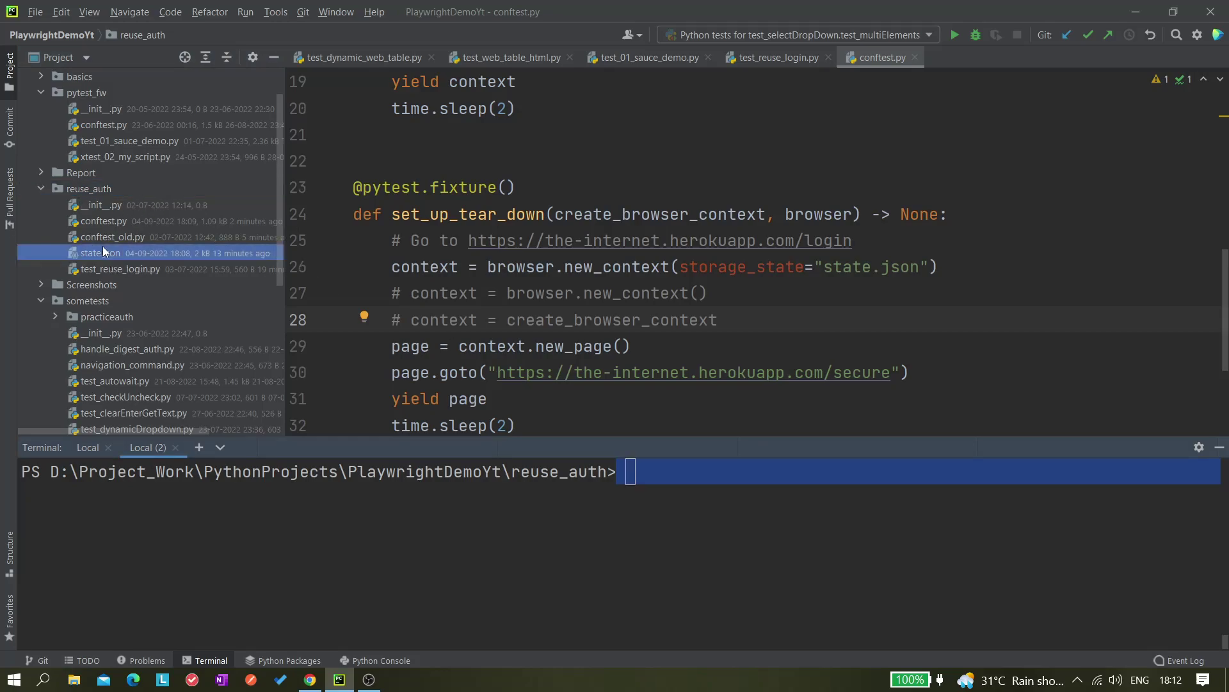
double_click(148, 247)
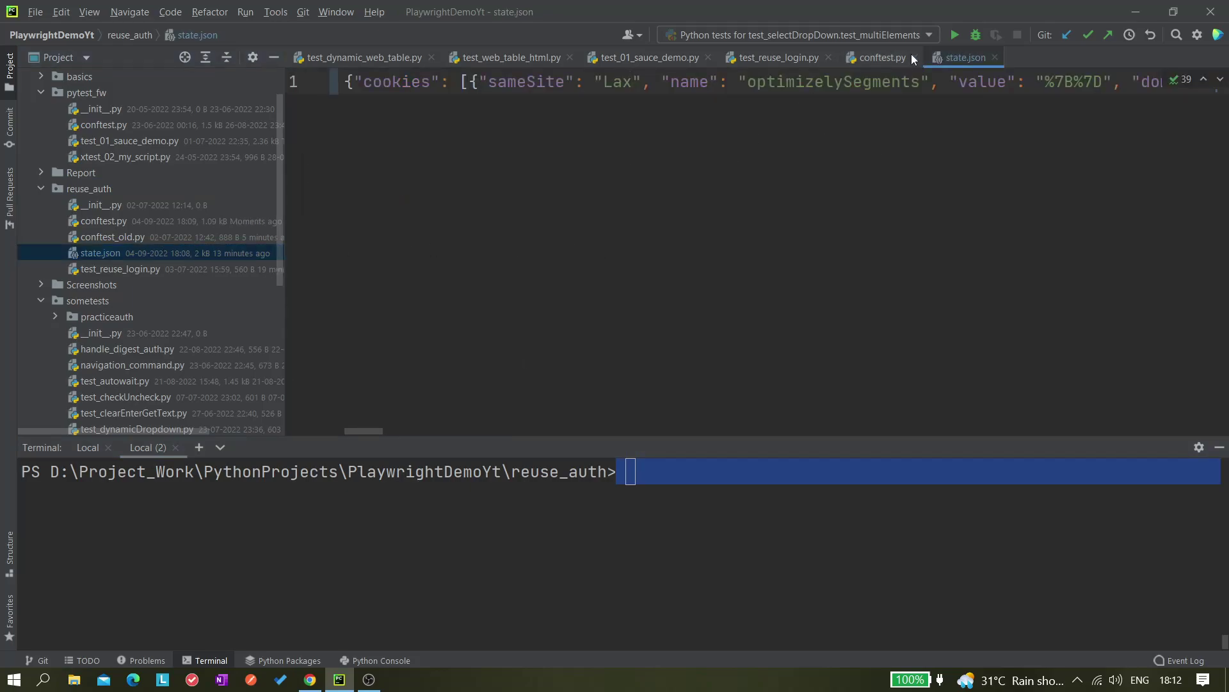
Step: Back in conftest.py, select the storage_state="state.json" argument in set_up_tear_down
click(887, 57)
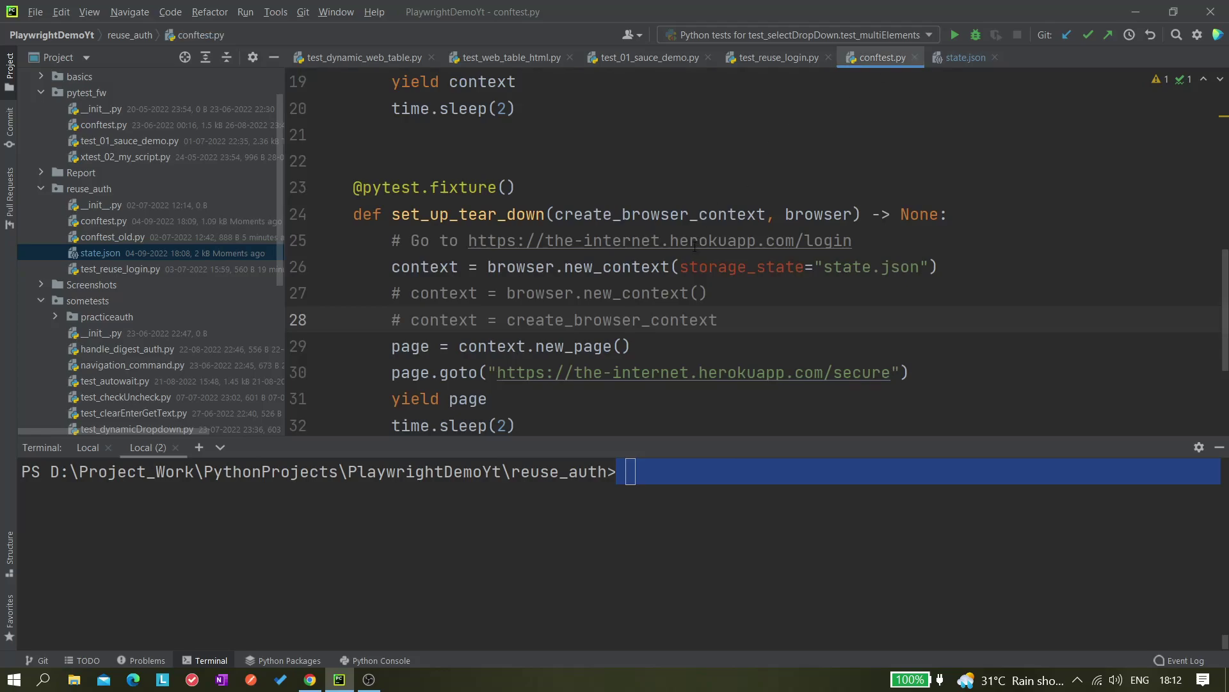
scroll(672, 258, down, 1)
scroll(497, 306, up, 2)
scroll(538, 278, up, 2)
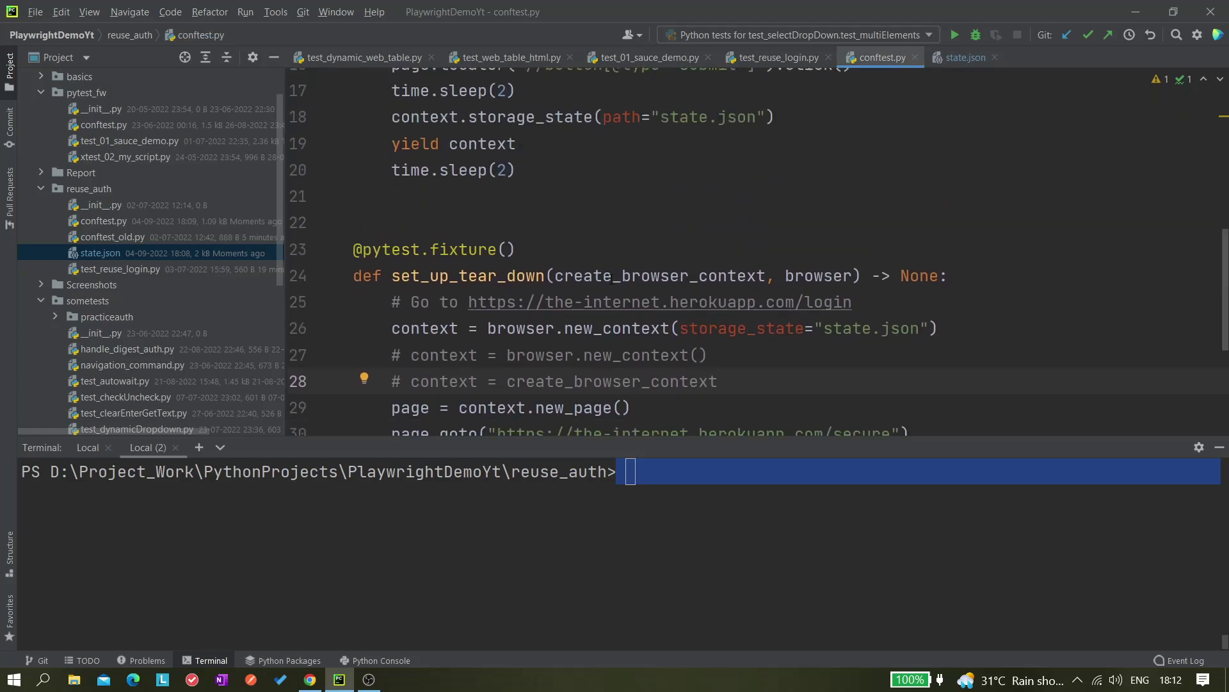
scroll(593, 237, down, 4)
click(758, 211)
drag(679, 188, 939, 188)
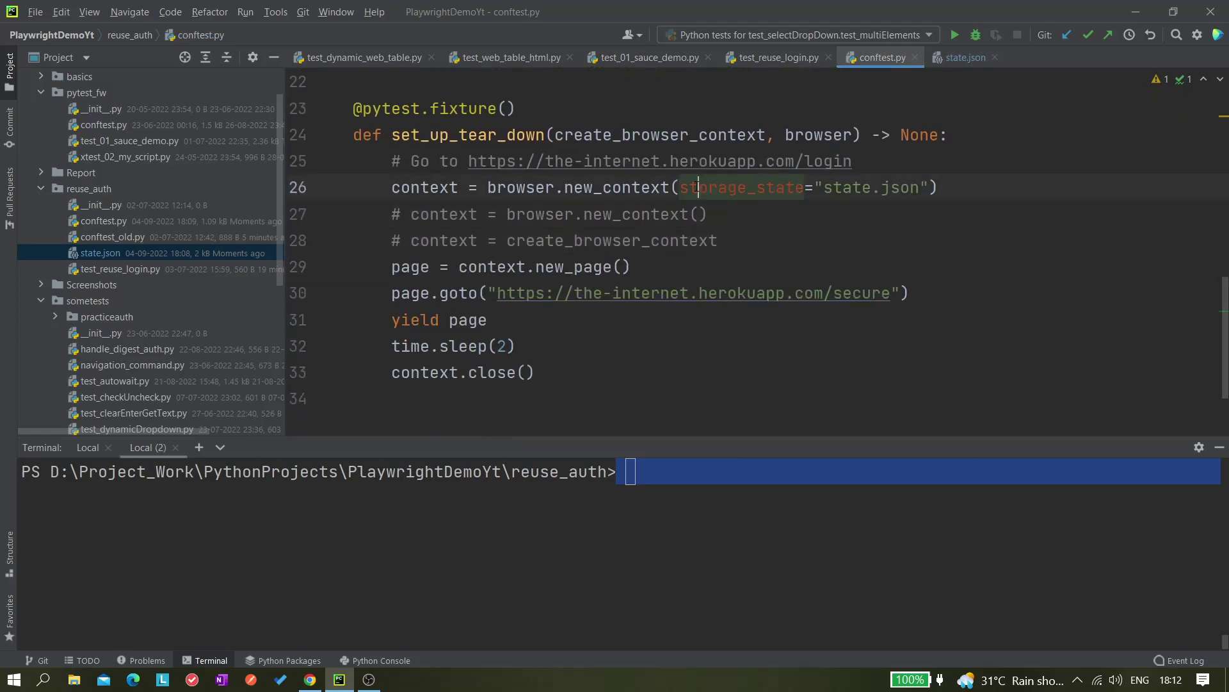
click(725, 275)
Step: Run pytest in the reuse_auth terminal; both test_reuse_login tests fail in 56.24s
click(655, 464)
text(pytest)
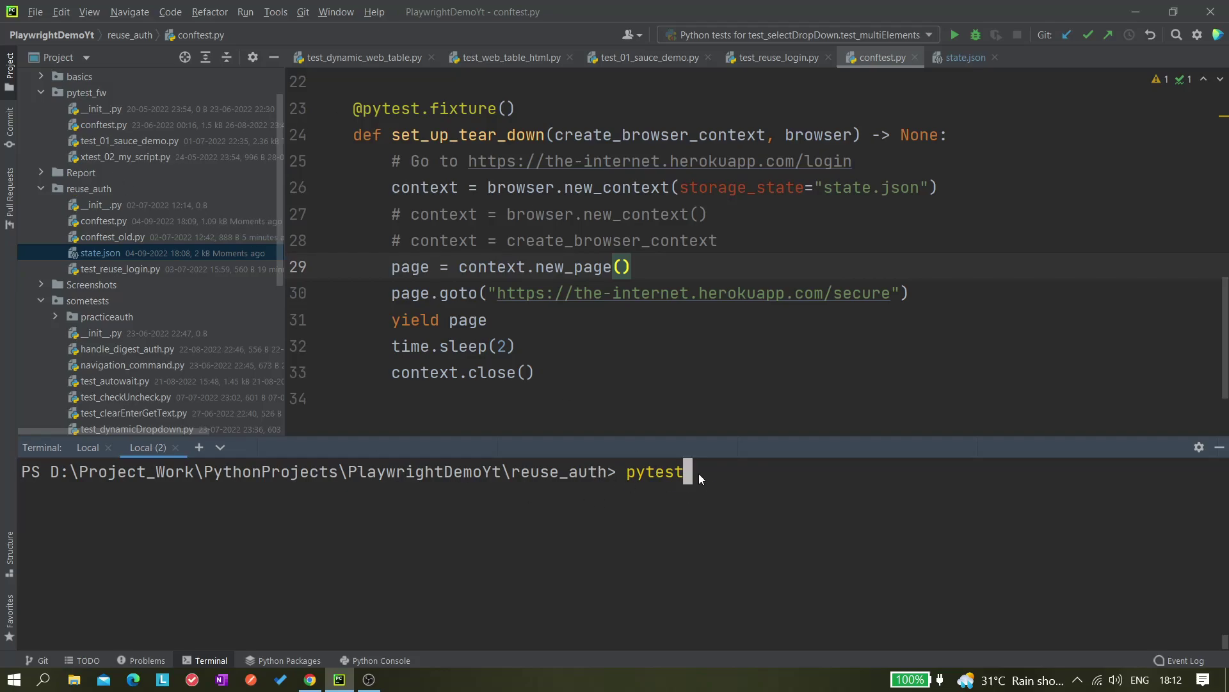
key(Return)
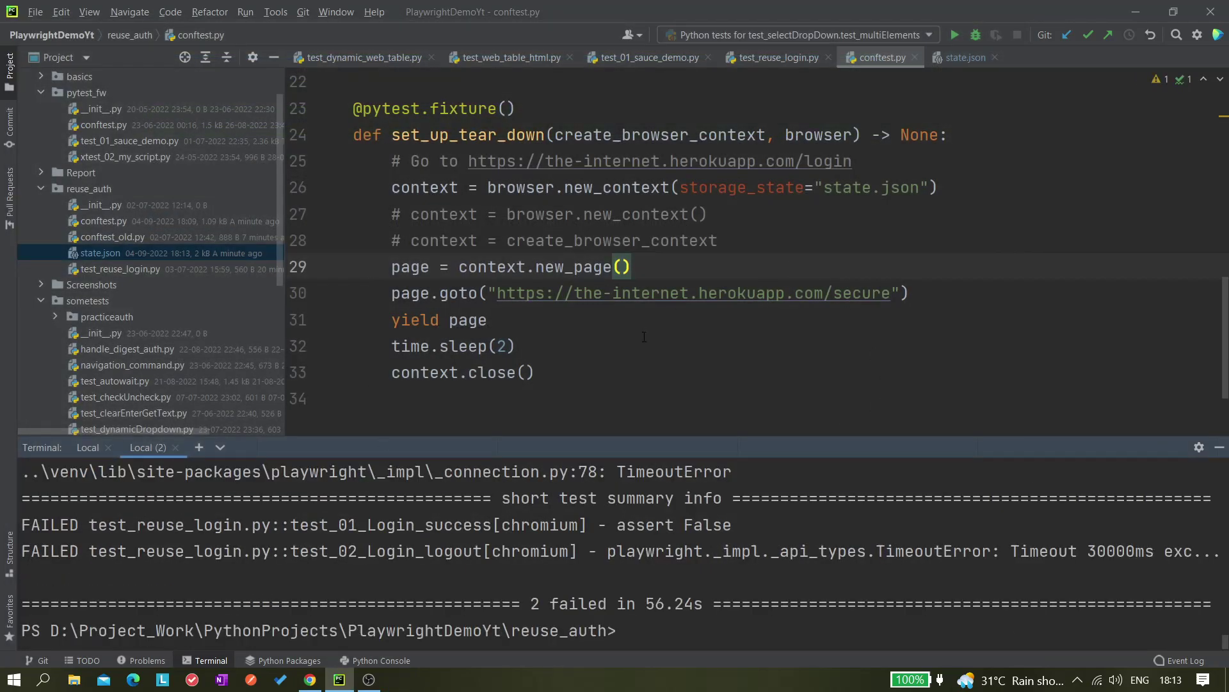
click(596, 372)
scroll(596, 372, up, 6)
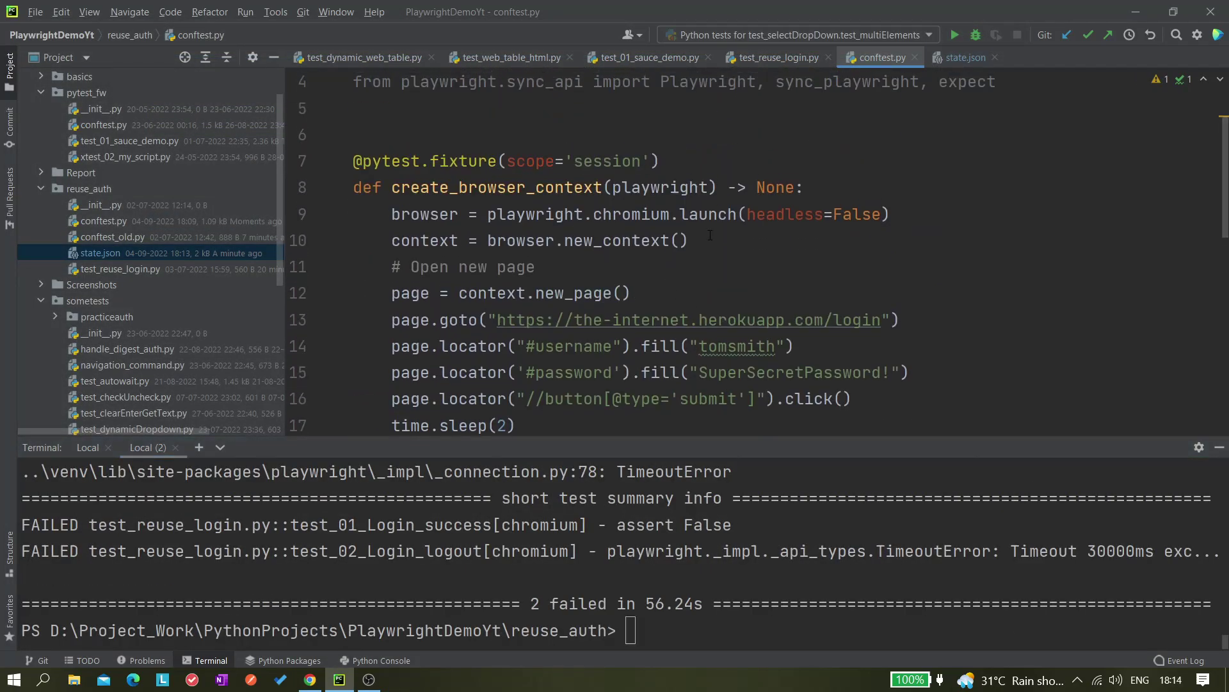
scroll(709, 234, down, 4)
click(392, 346)
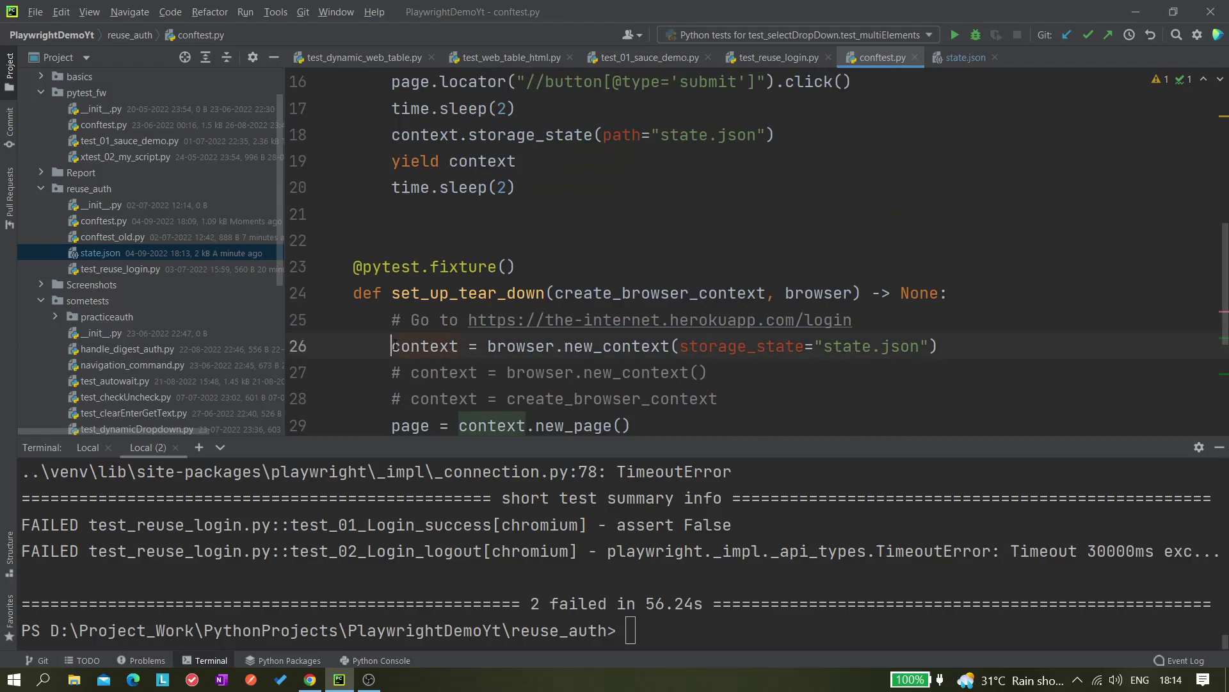
scroll(494, 267, up, 4)
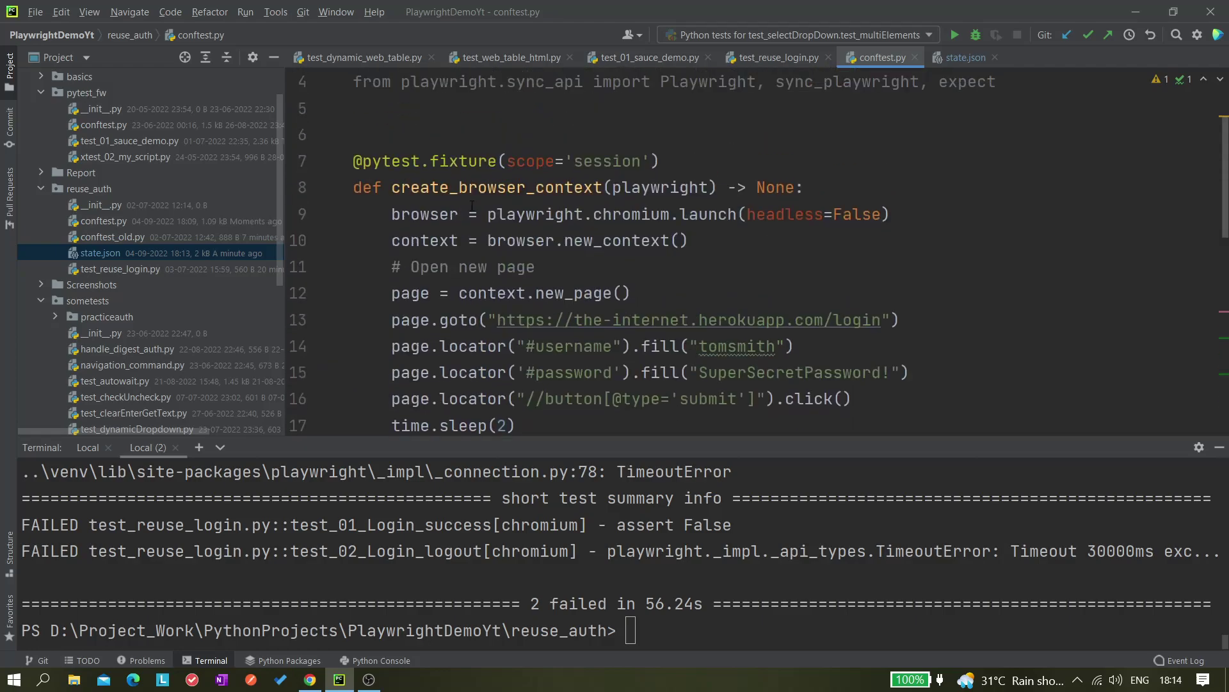
double_click(607, 161)
drag(413, 189, 670, 188)
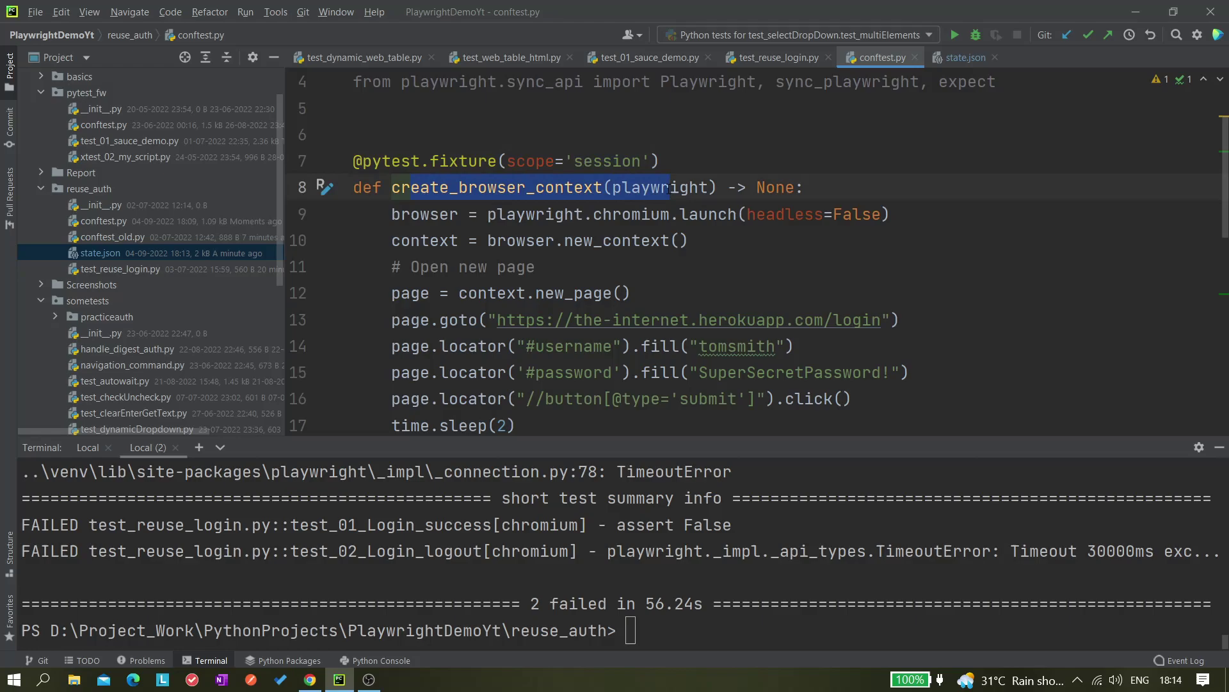
click(727, 244)
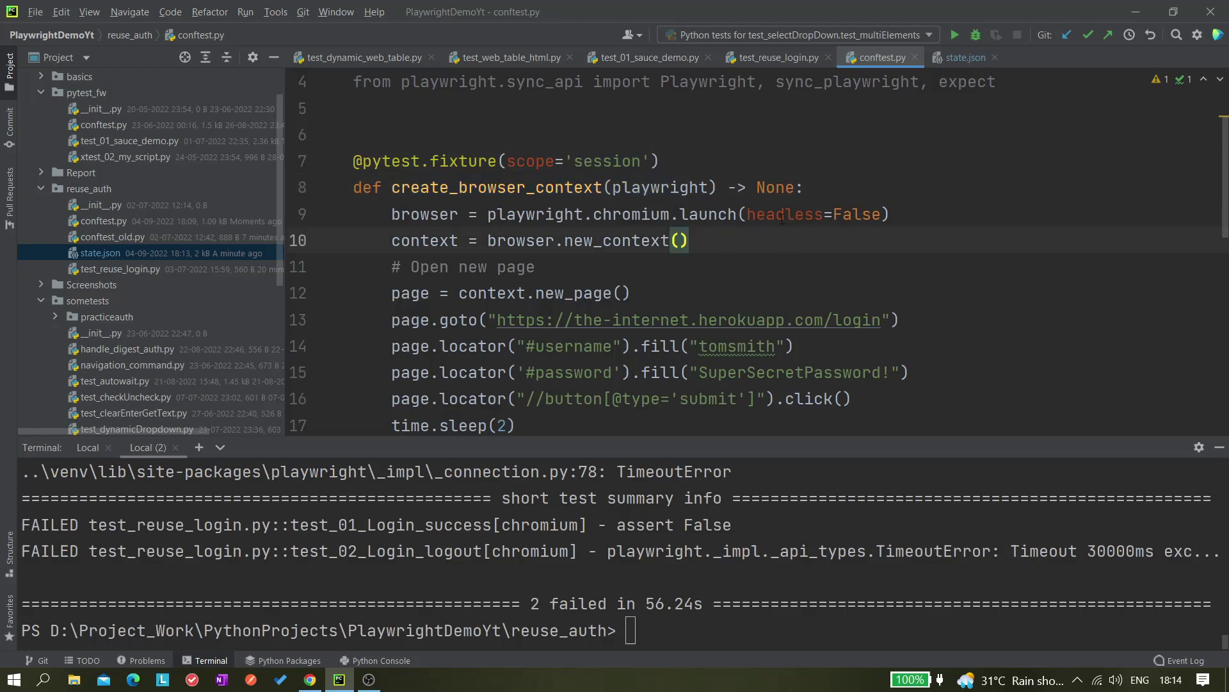
drag(748, 214, 890, 215)
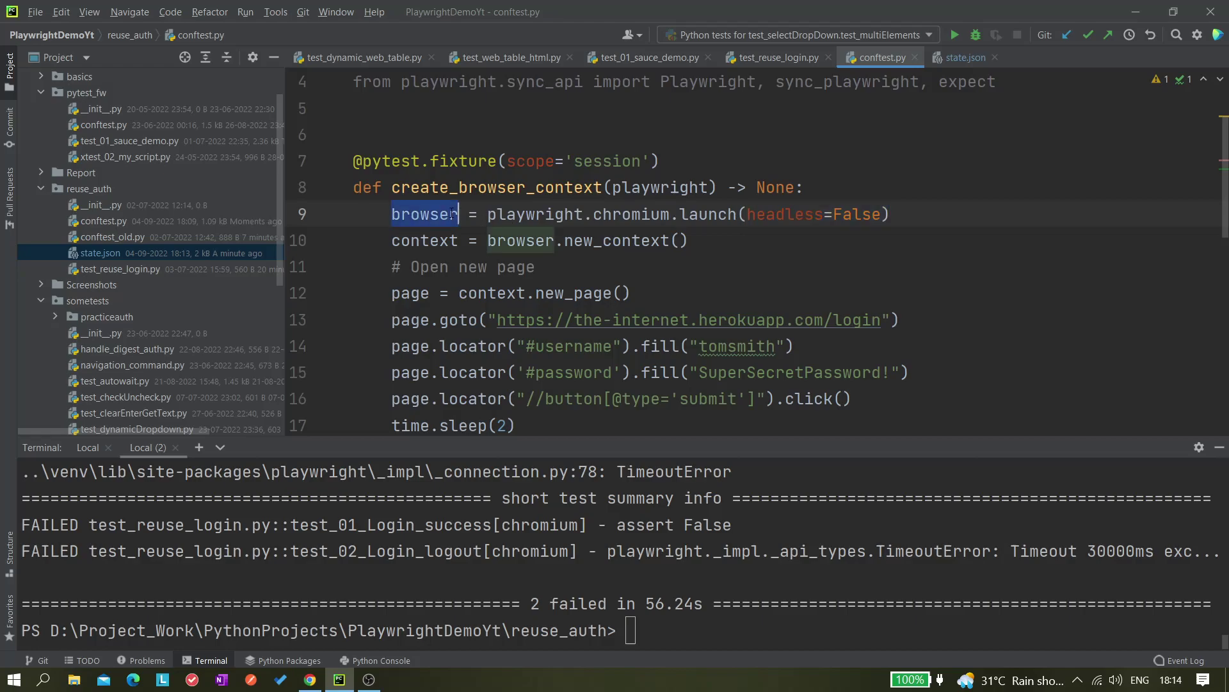
triple_click(432, 219)
click(432, 219)
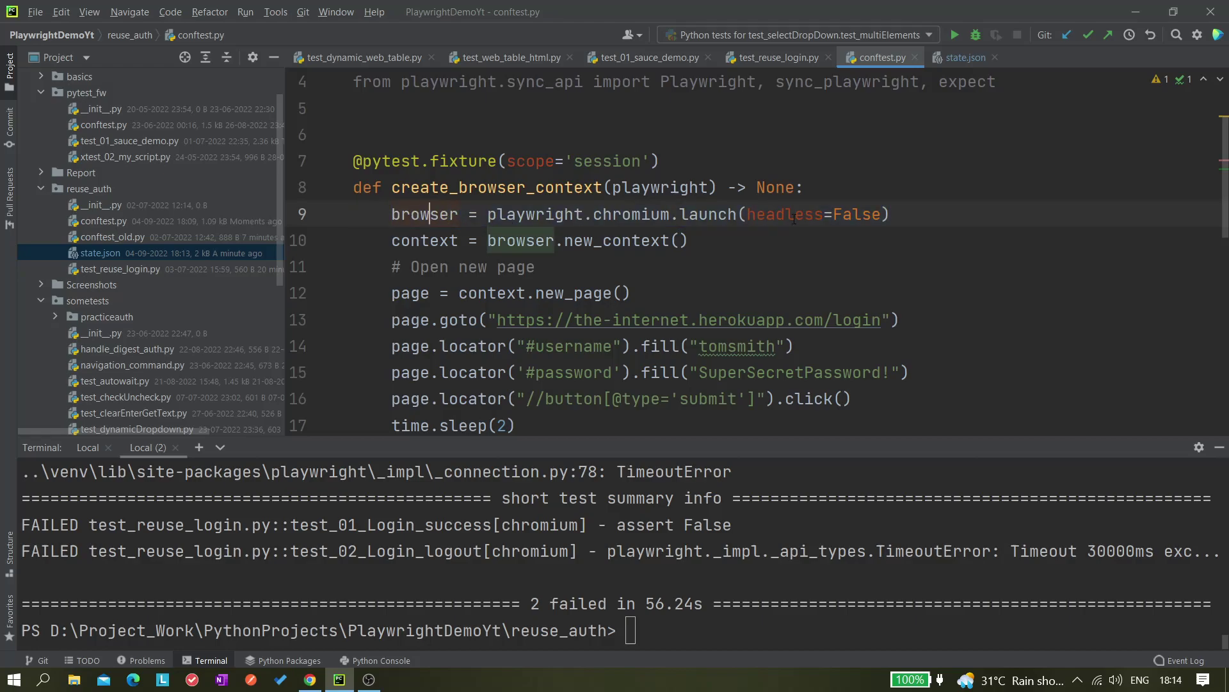
scroll(812, 233, down, 2)
scroll(812, 232, down, 1)
scroll(812, 233, up, 3)
click(652, 622)
text(pyt)
text(est)
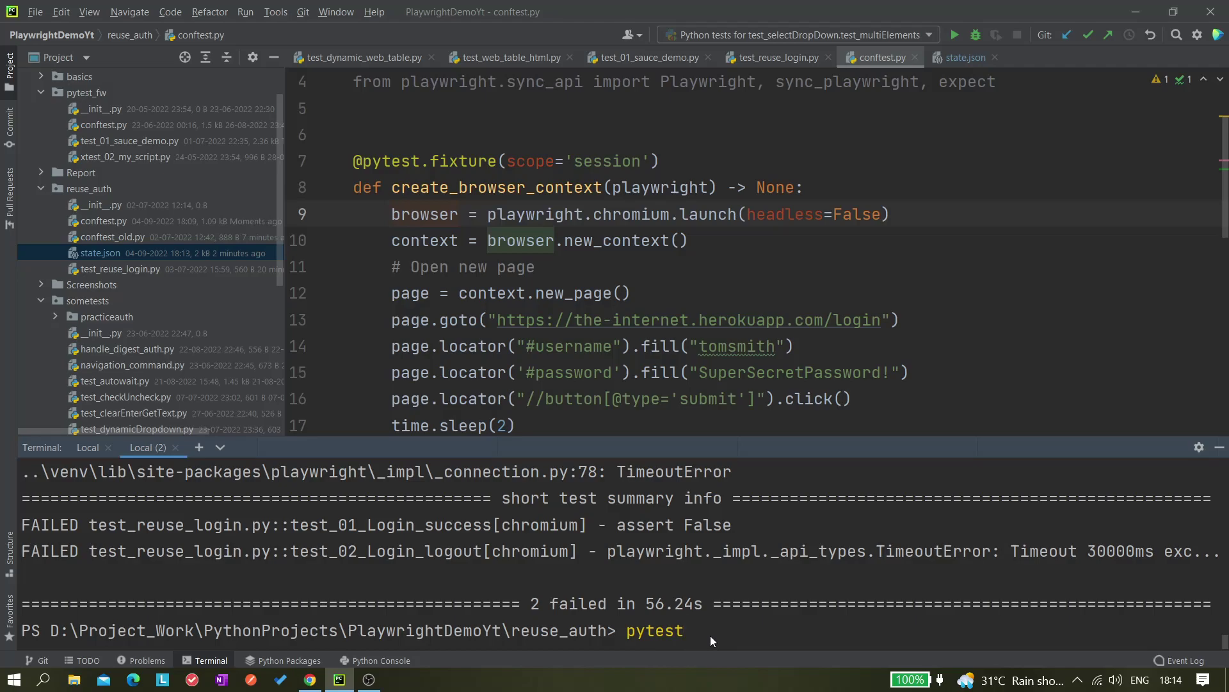
scroll(726, 299, down, 3)
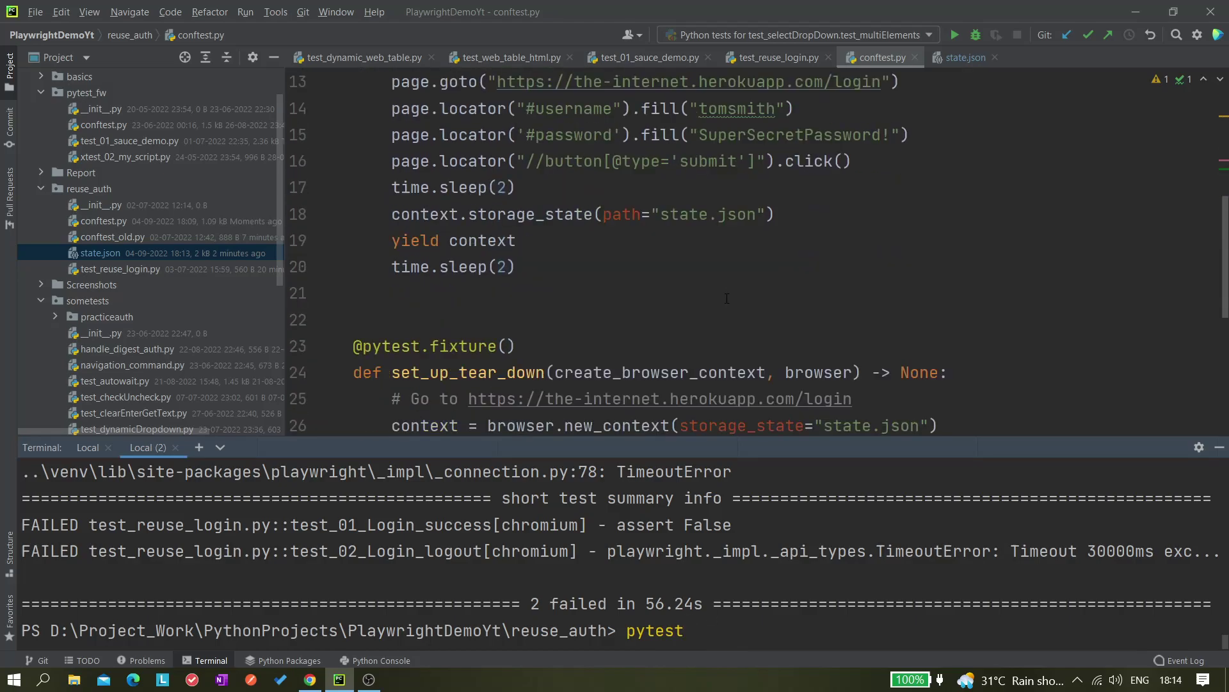
scroll(585, 384, down, 1)
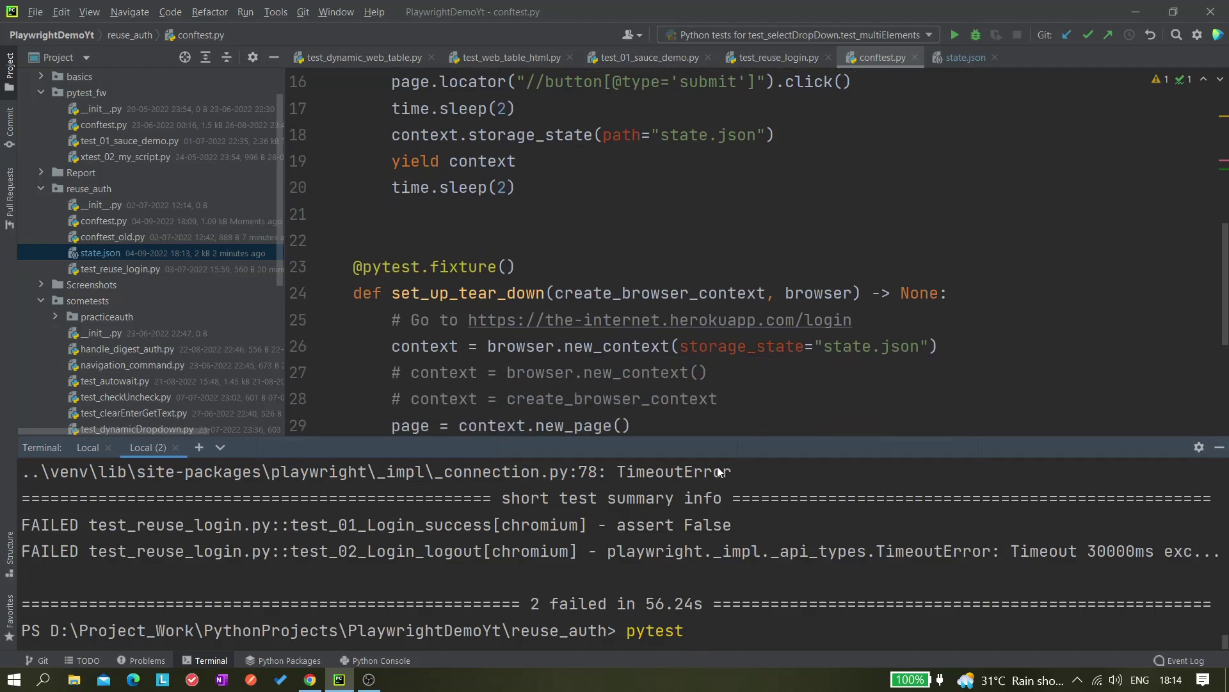
scroll(771, 238, up, 4)
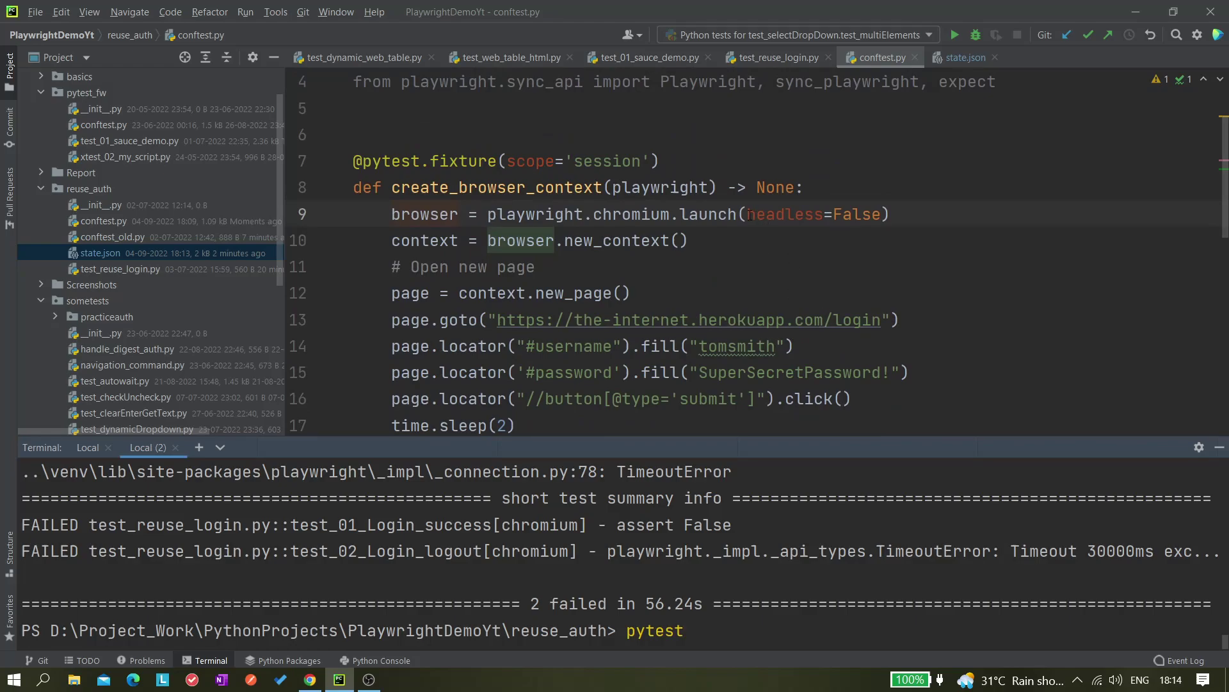
drag(747, 215, 878, 215)
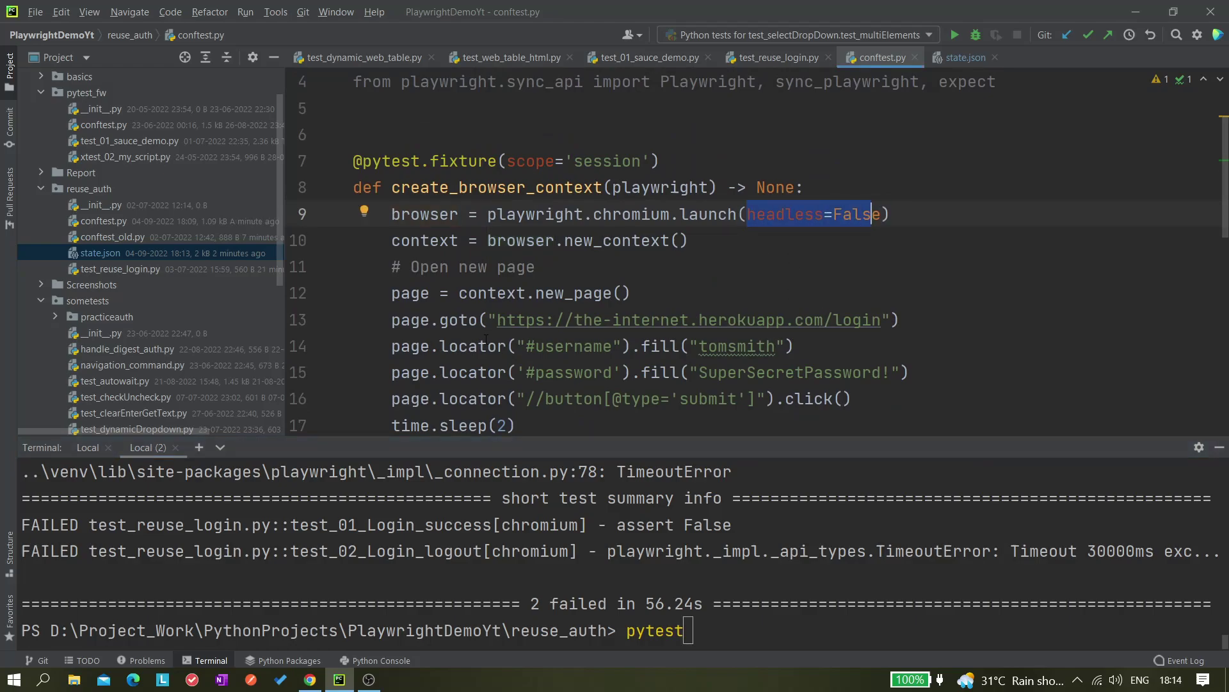
scroll(686, 279, down, 3)
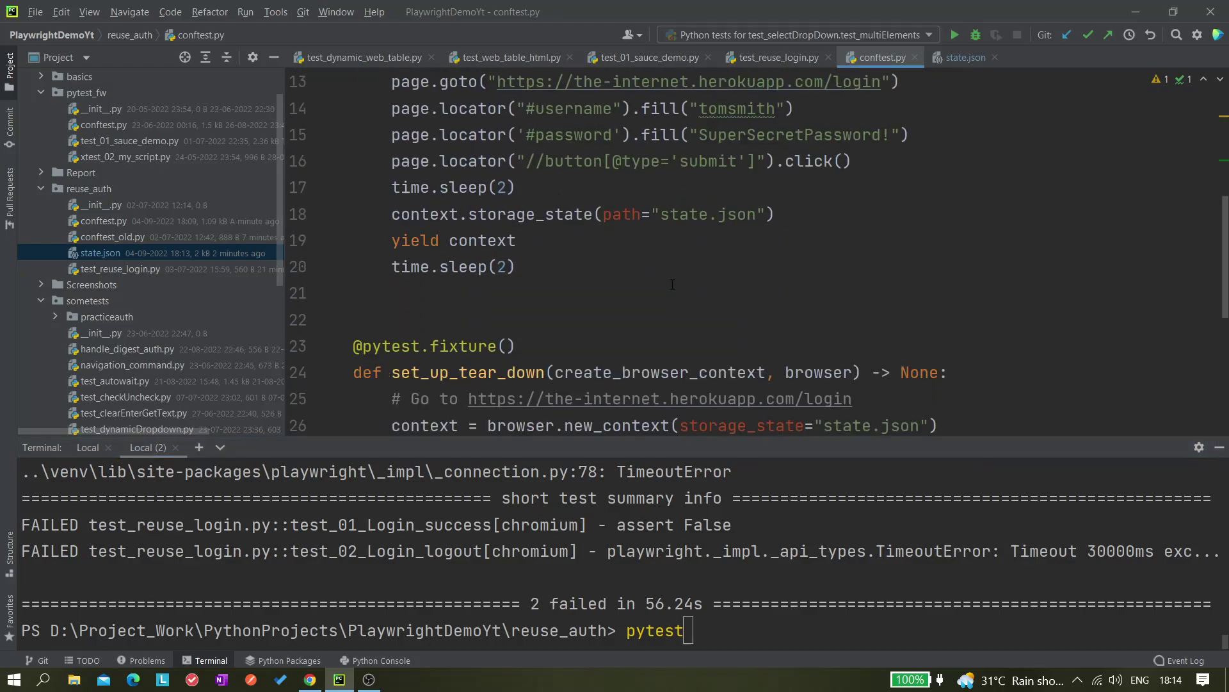
scroll(685, 278, down, 2)
double_click(452, 218)
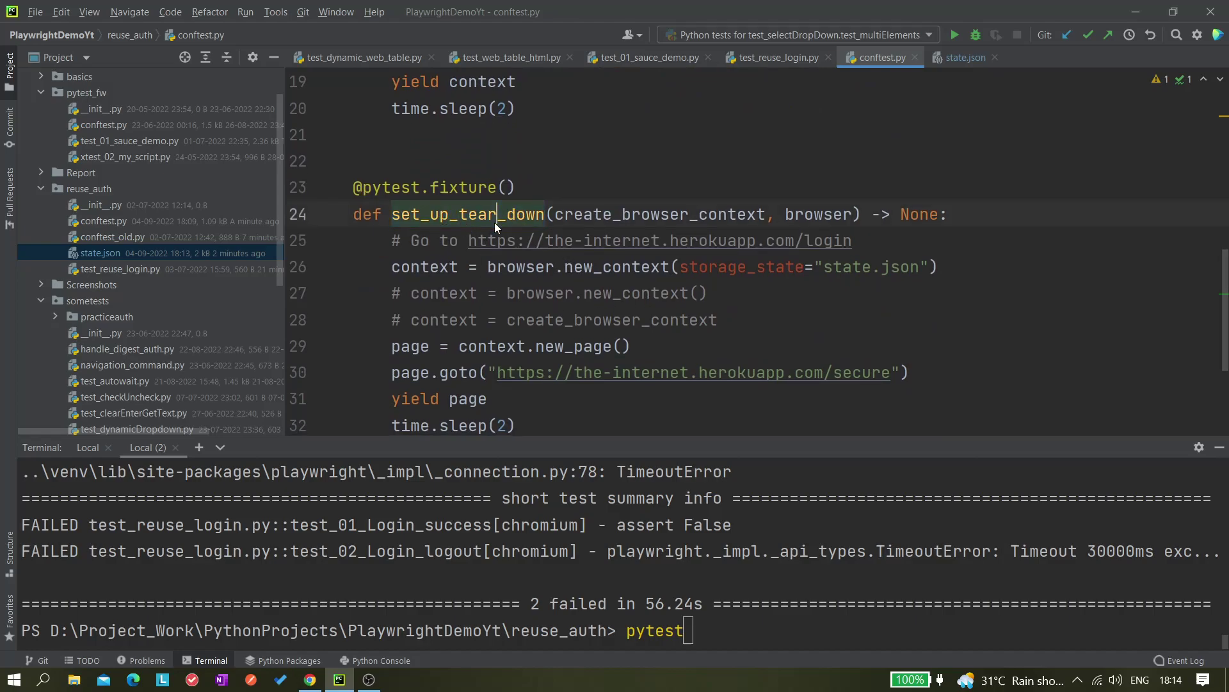
key(Down)
key(Down)
key(Down)
key(End)
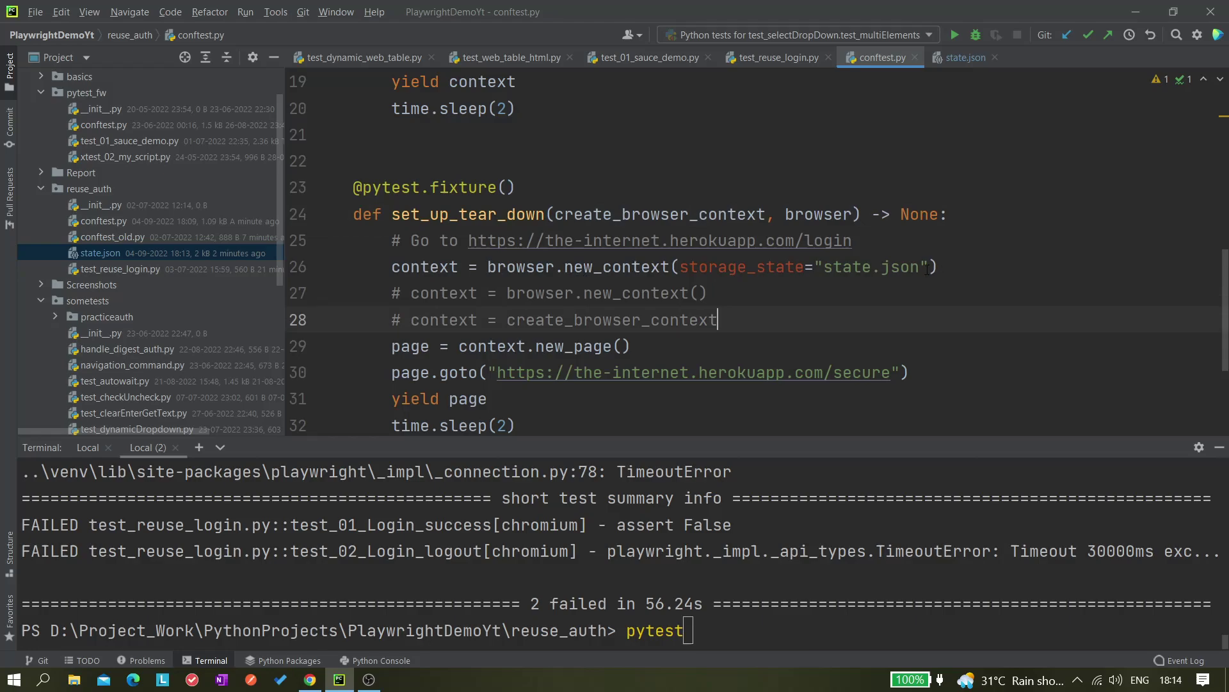
click(492, 265)
double_click(806, 214)
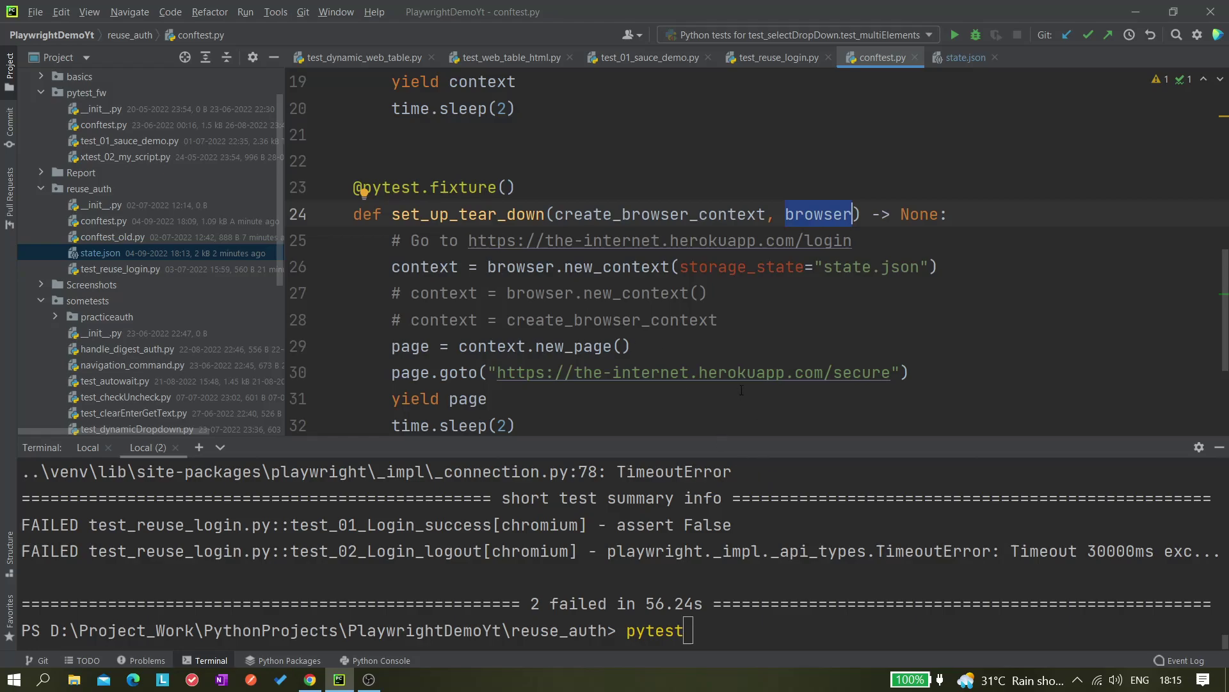
Step: Run pytest --headed; both reuse_login tests pass in 24.06s
click(721, 633)
text(eaded)
key(Return)
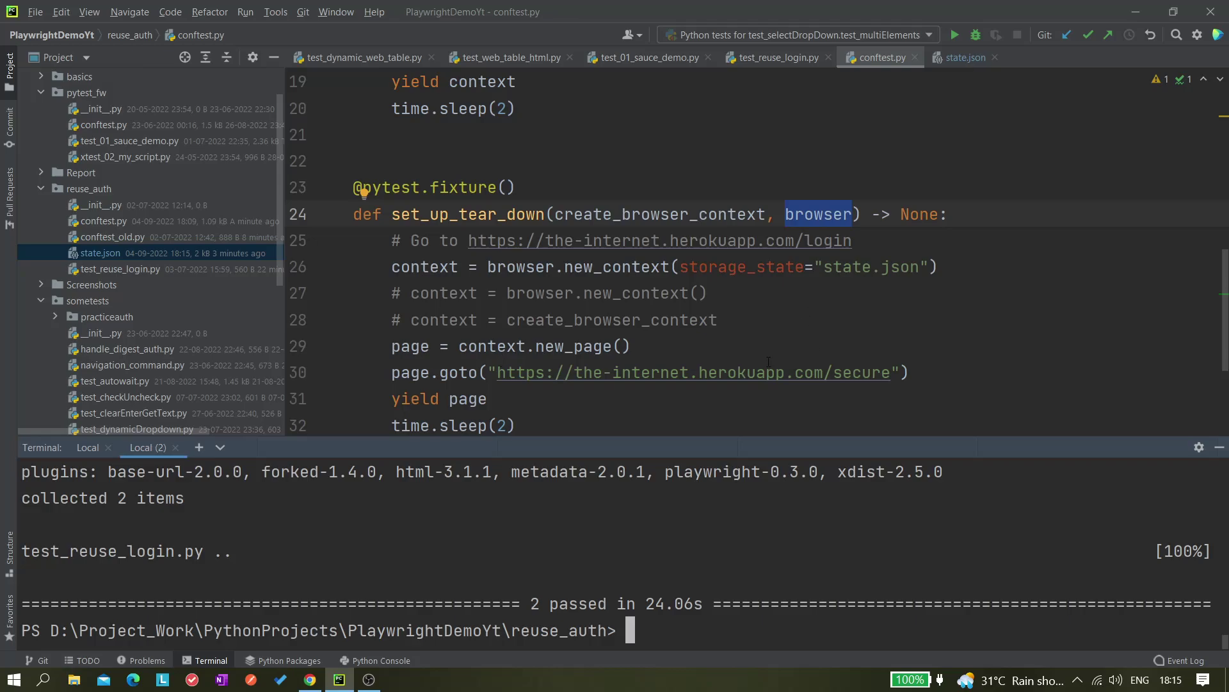
scroll(769, 362, up, 1)
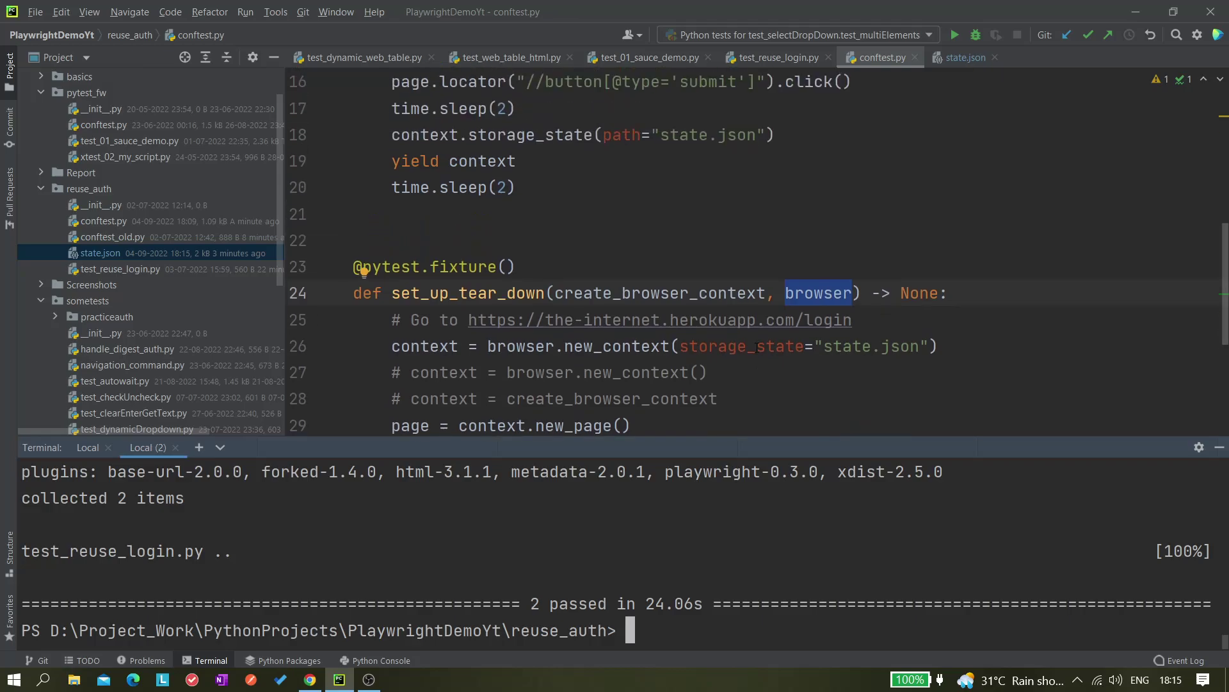
scroll(757, 347, up, 3)
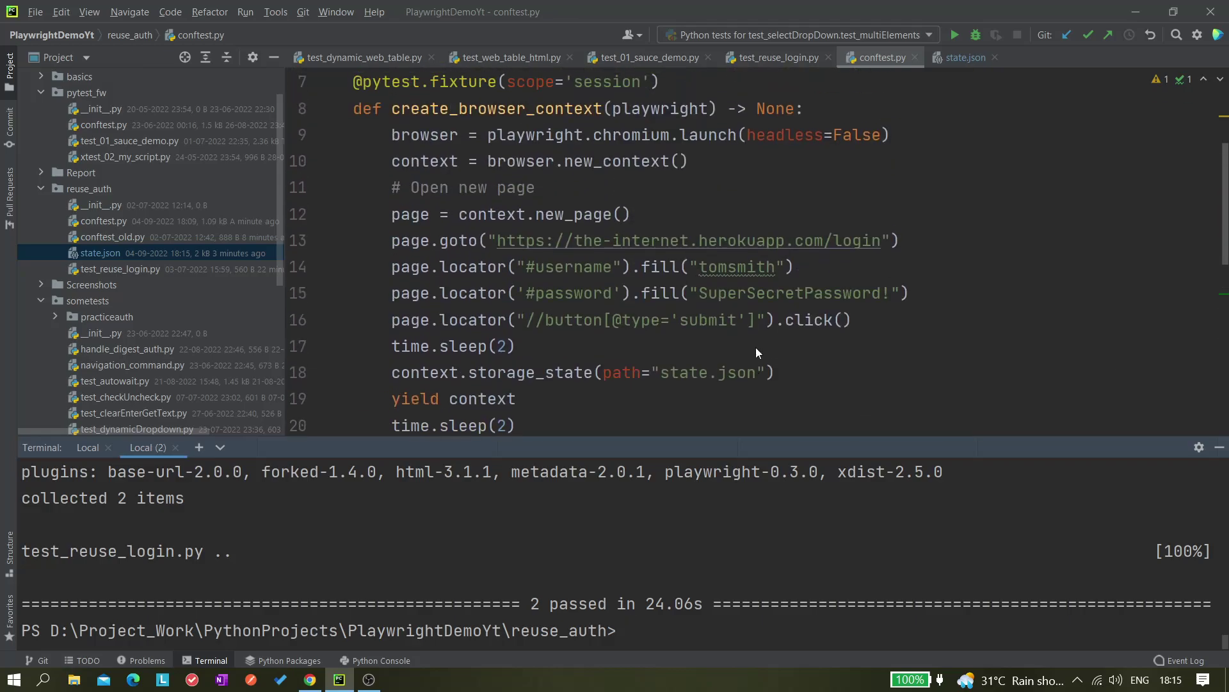
Step: Comment out line 9's browser launch and change line 8's playwright parameter to browser
click(383, 135)
click(392, 136)
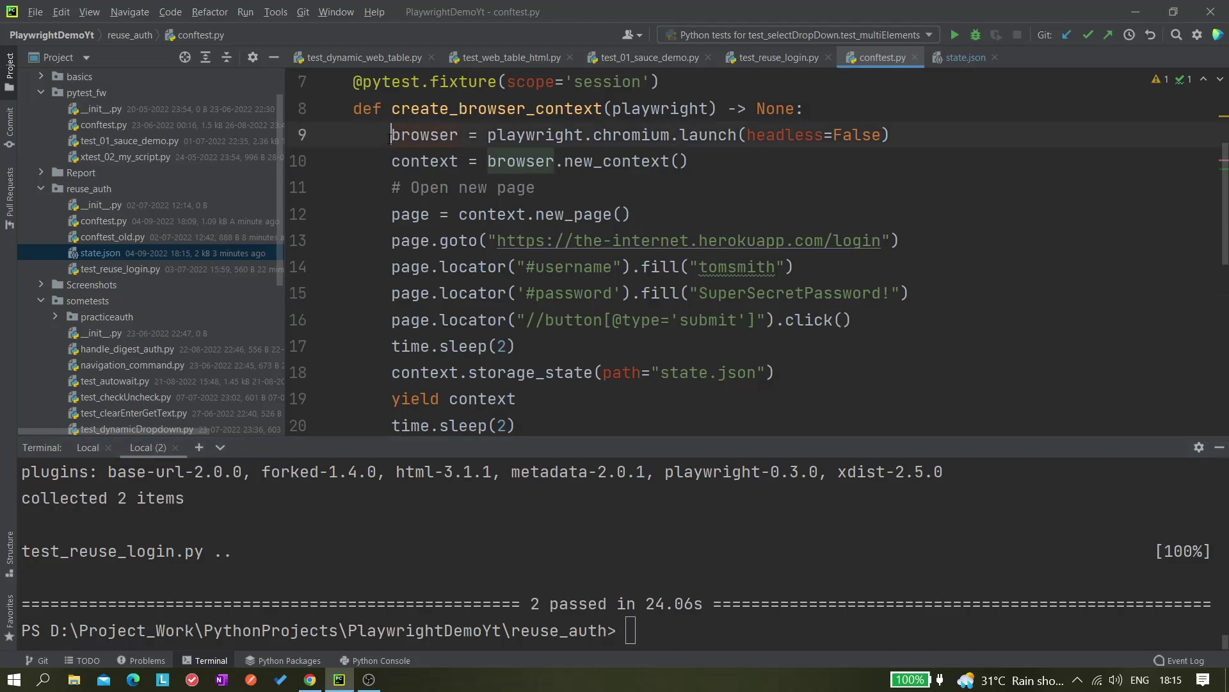
text(#)
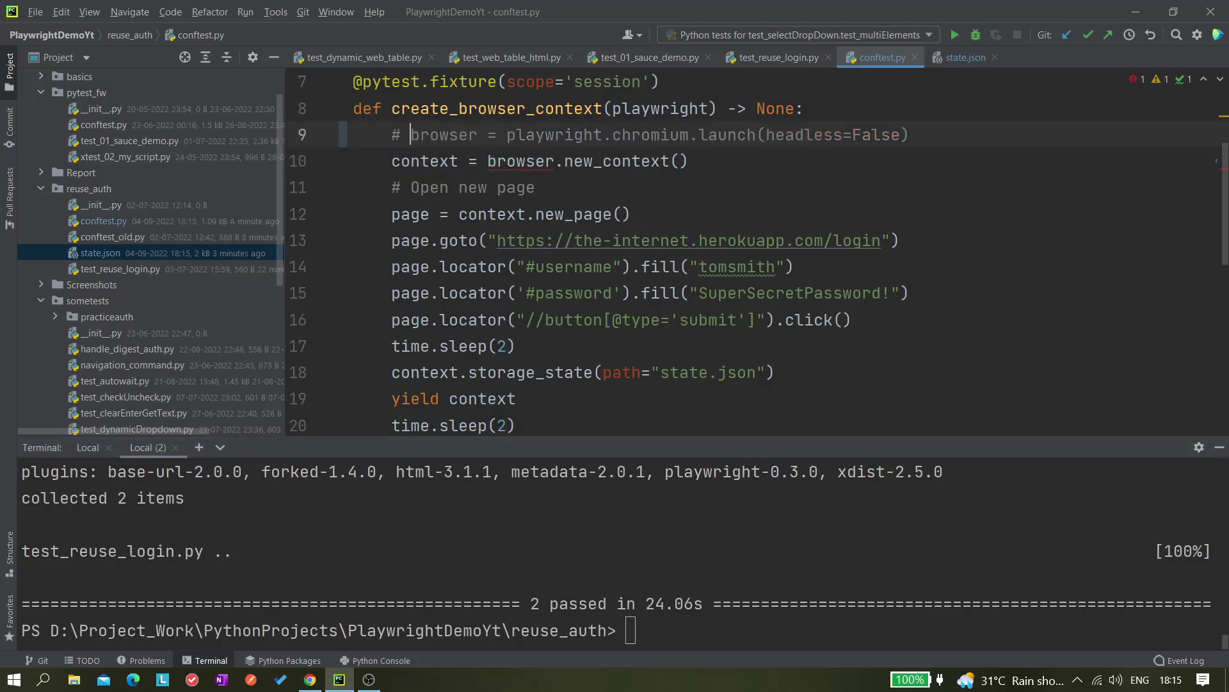
double_click(511, 162)
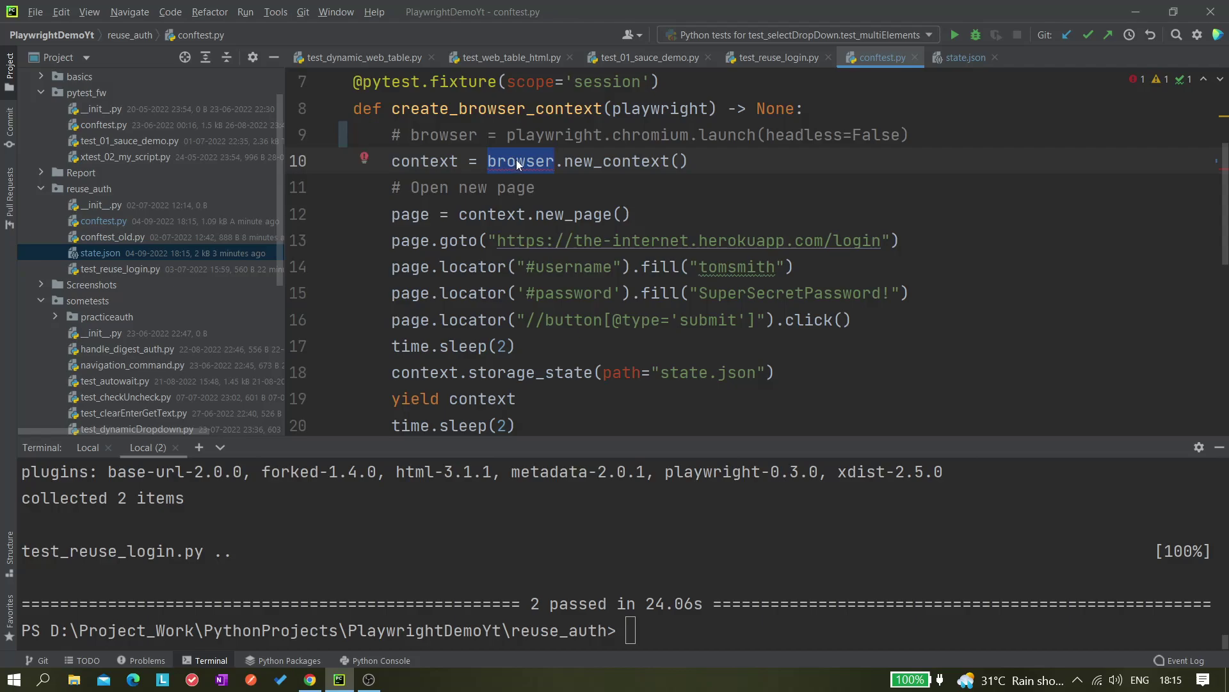
double_click(652, 107)
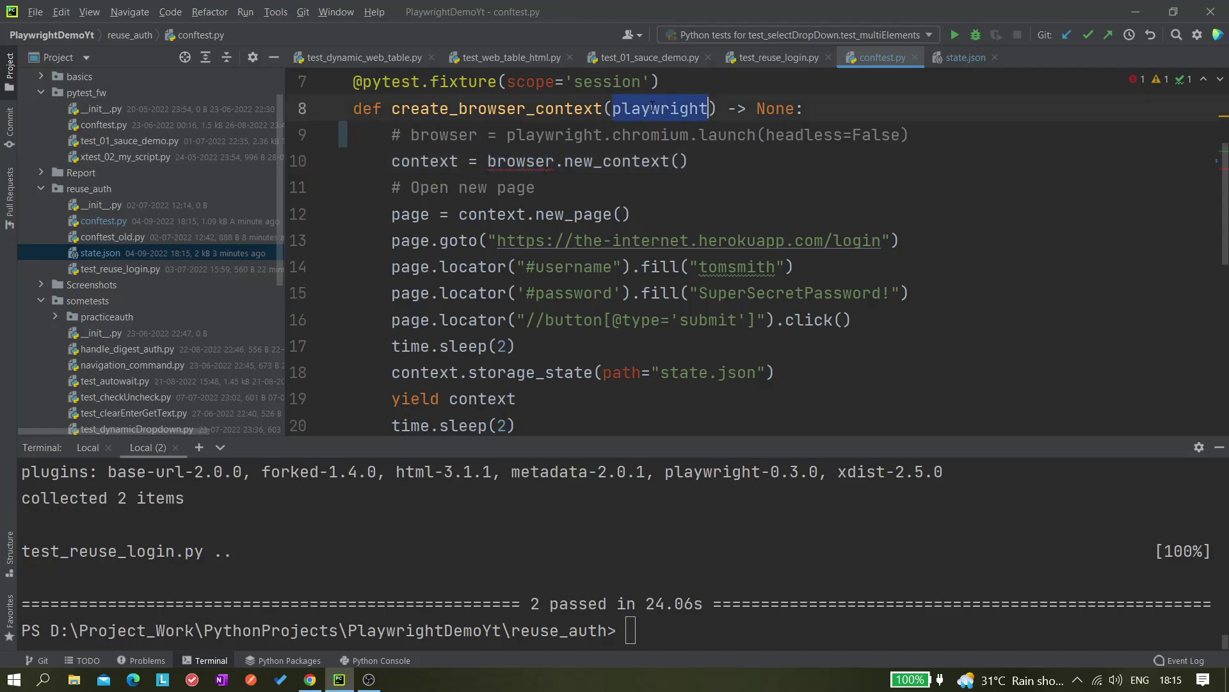
text(browser)
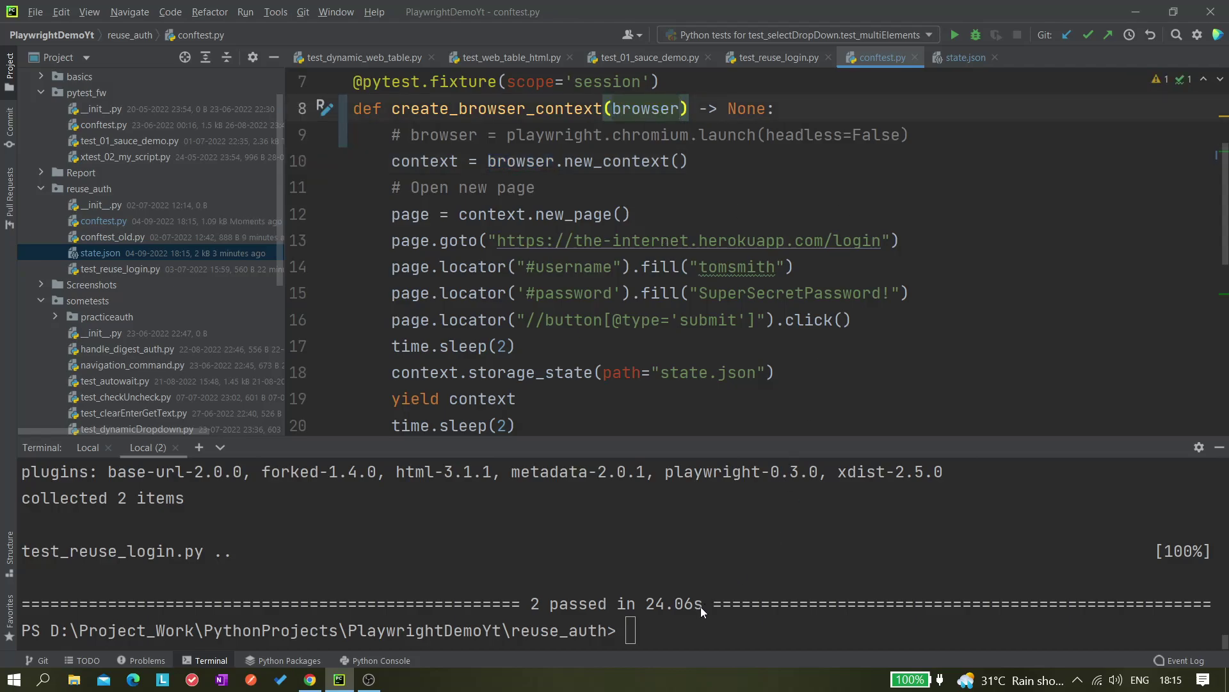
click(681, 627)
text(pytest --headed)
Step: Rerun pytest and wait for both reuse_login tests to pass in 32.89s
key(Return)
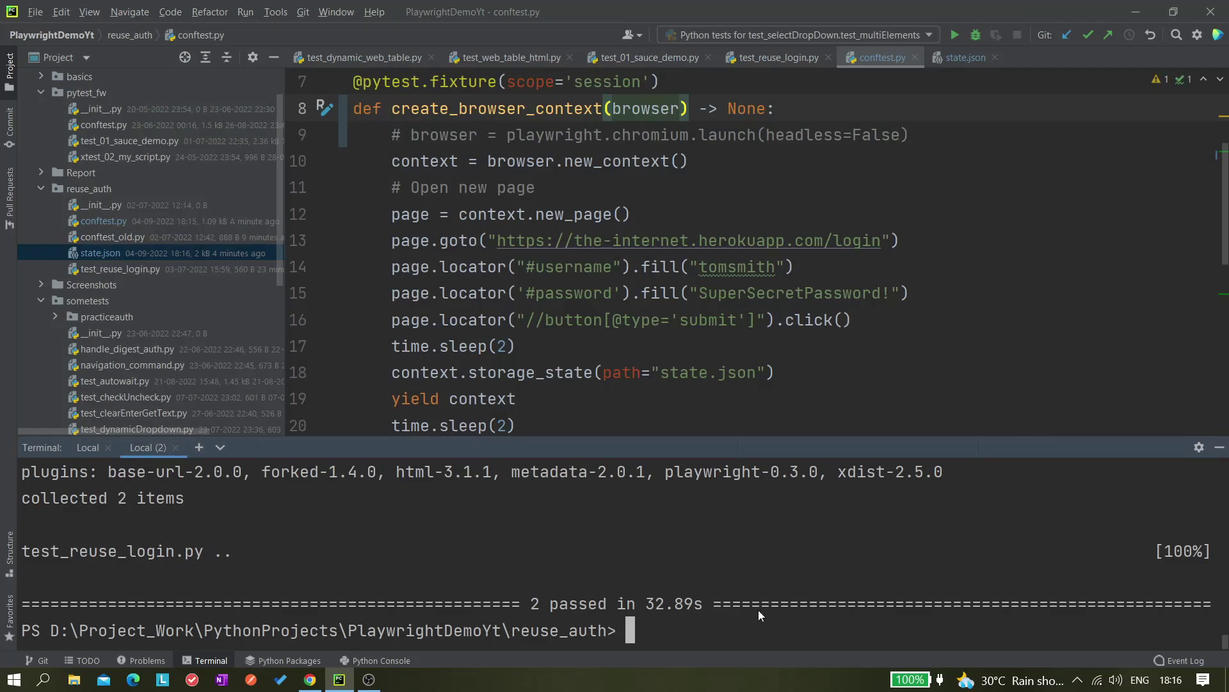
click(668, 635)
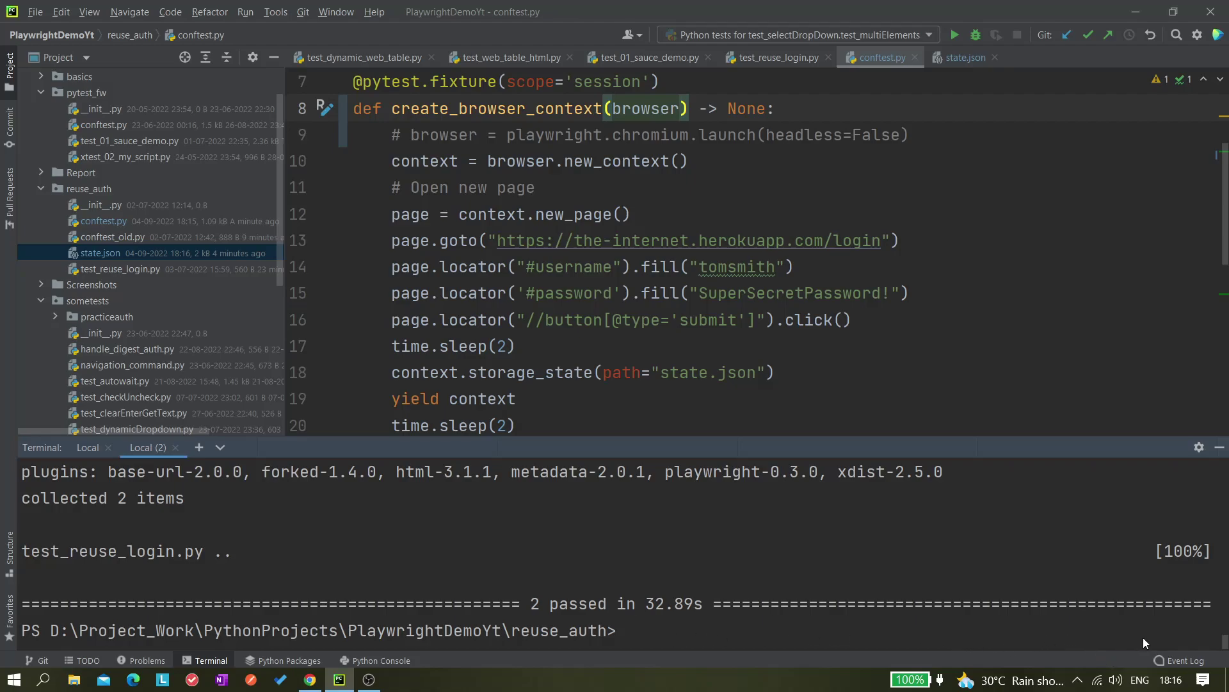